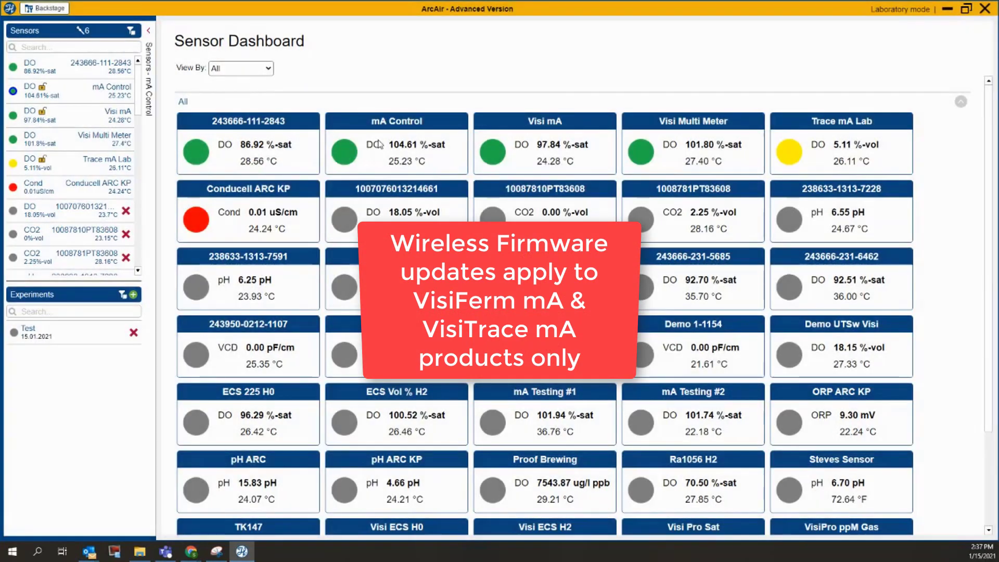
# Open the mA Control sensor and expand its Information section to check the sensor's firmware version.
pyautogui.click(378, 144)
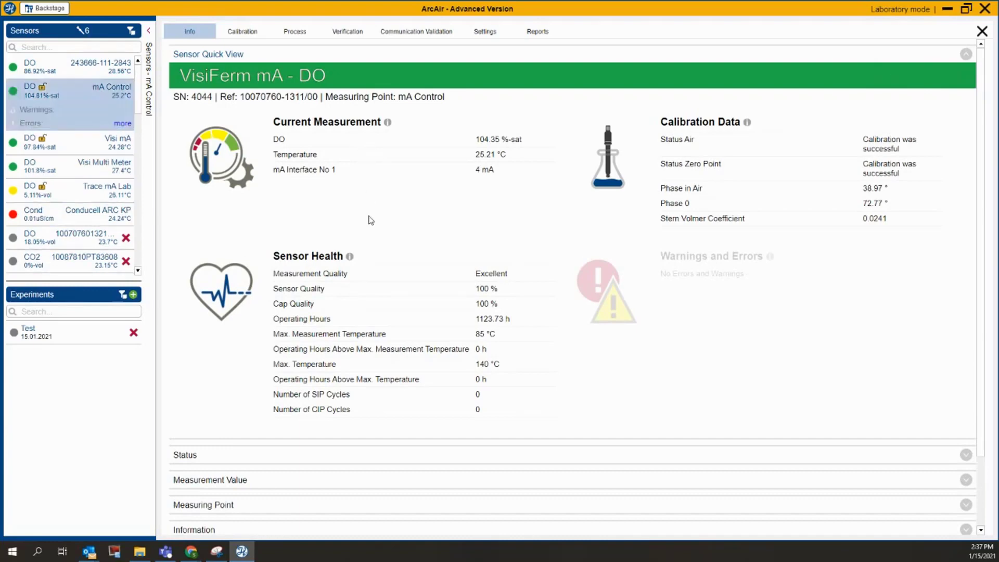
pyautogui.scroll(-3, 370, 218)
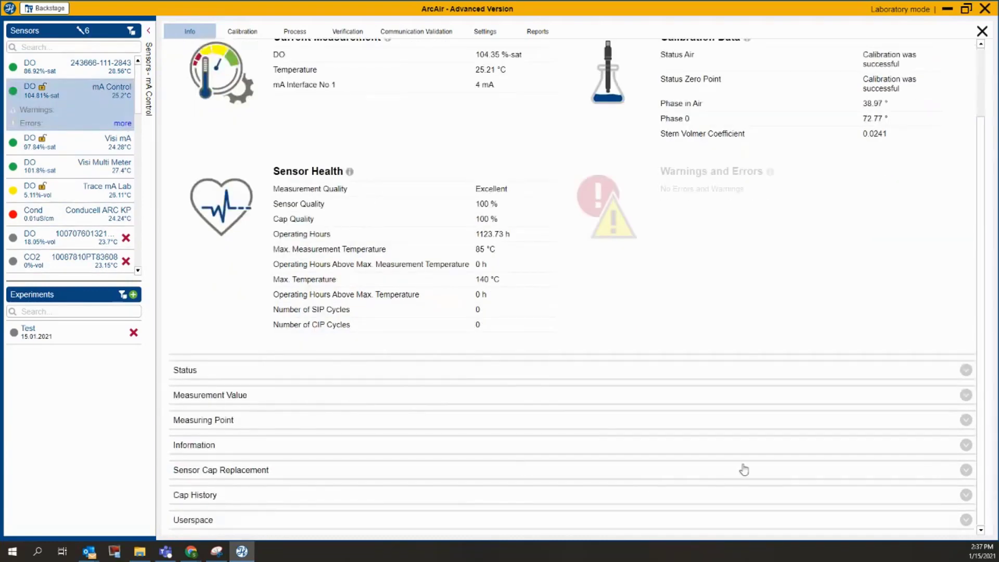
pyautogui.click(966, 447)
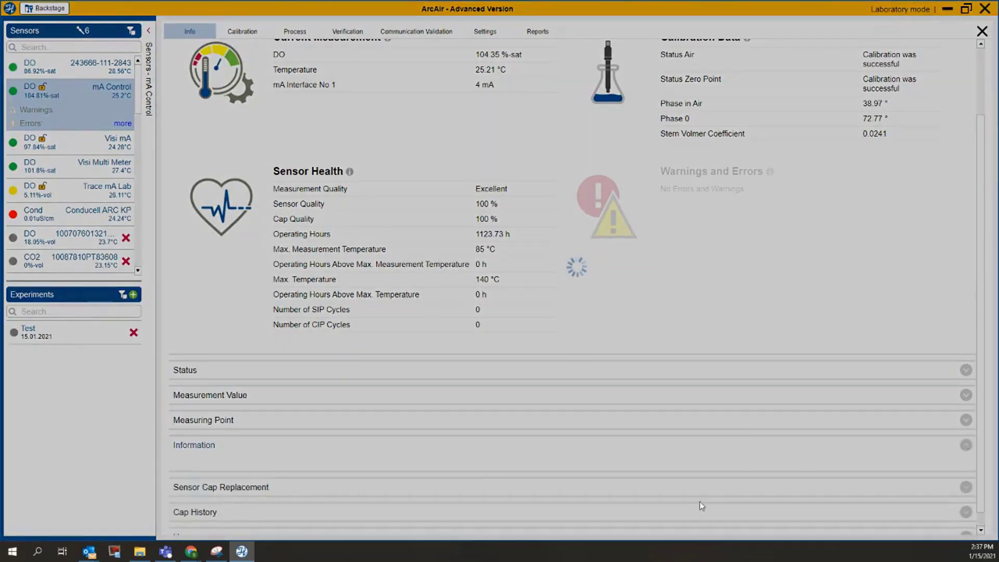
pyautogui.scroll(-4, 688, 454)
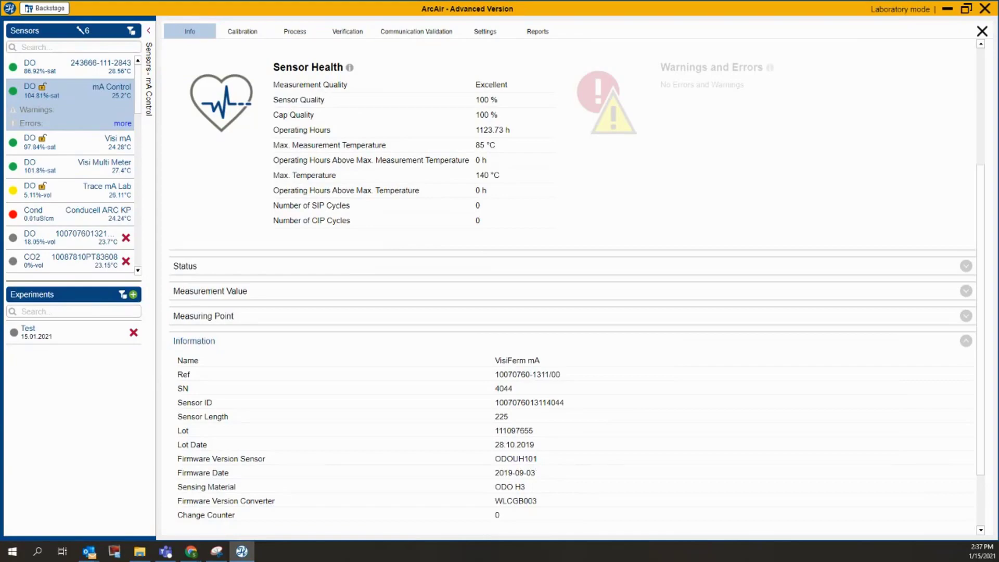
# Switch to Chrome and open the Process Knowledge Base on the Hamilton website.
pyautogui.click(191, 552)
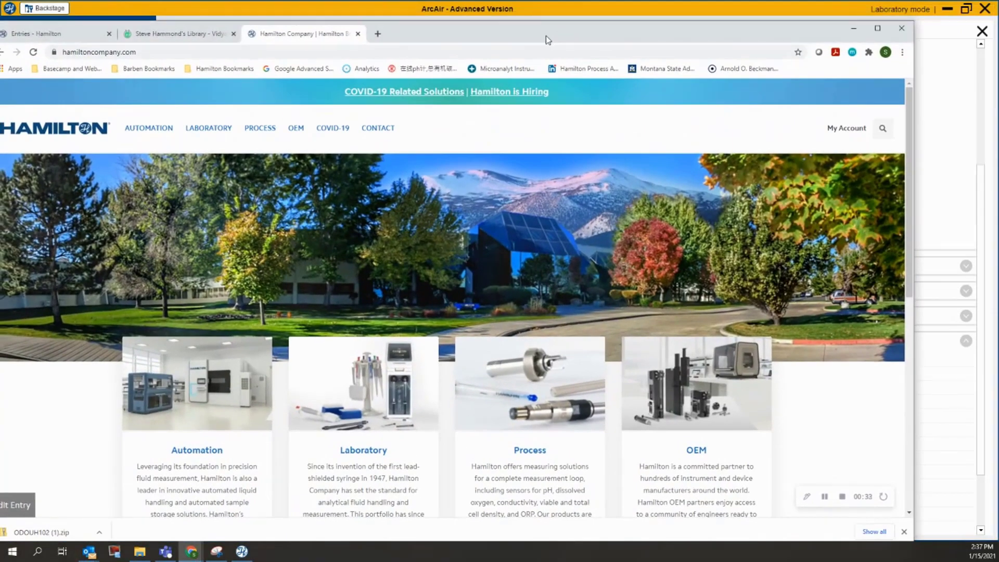
pyautogui.moveTo(510, 32); pyautogui.dragTo(555, 31)
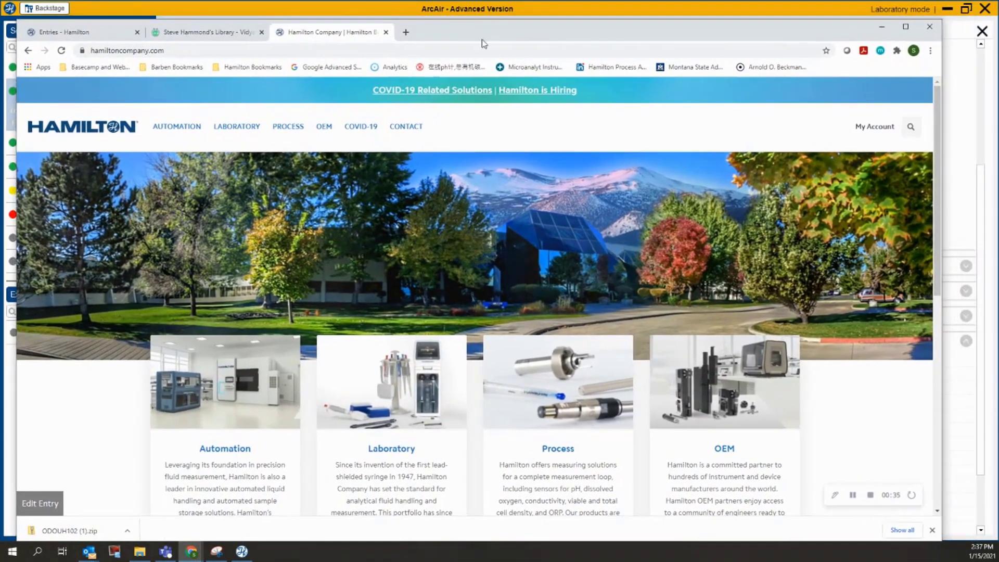
pyautogui.moveTo(287, 140)
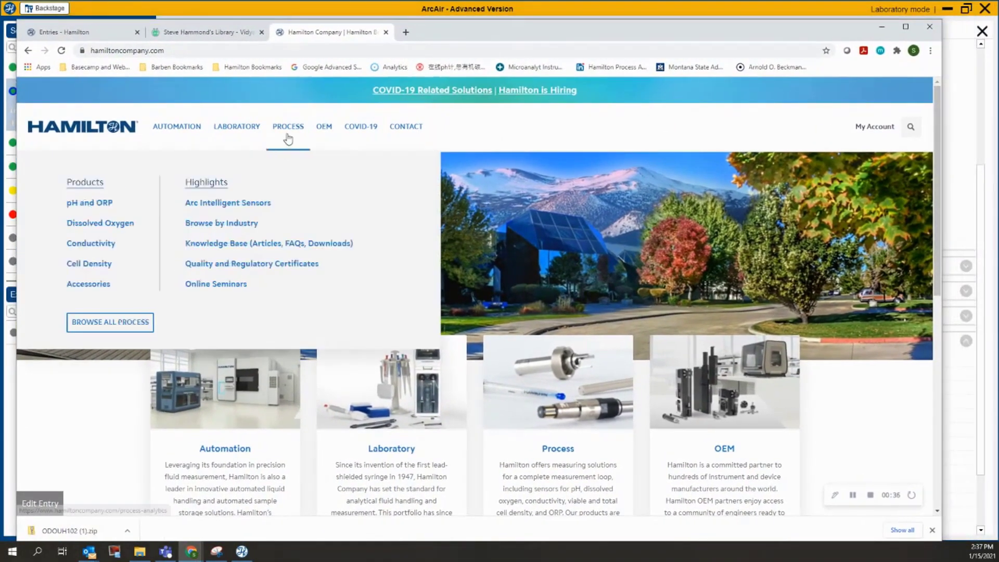
pyautogui.click(261, 249)
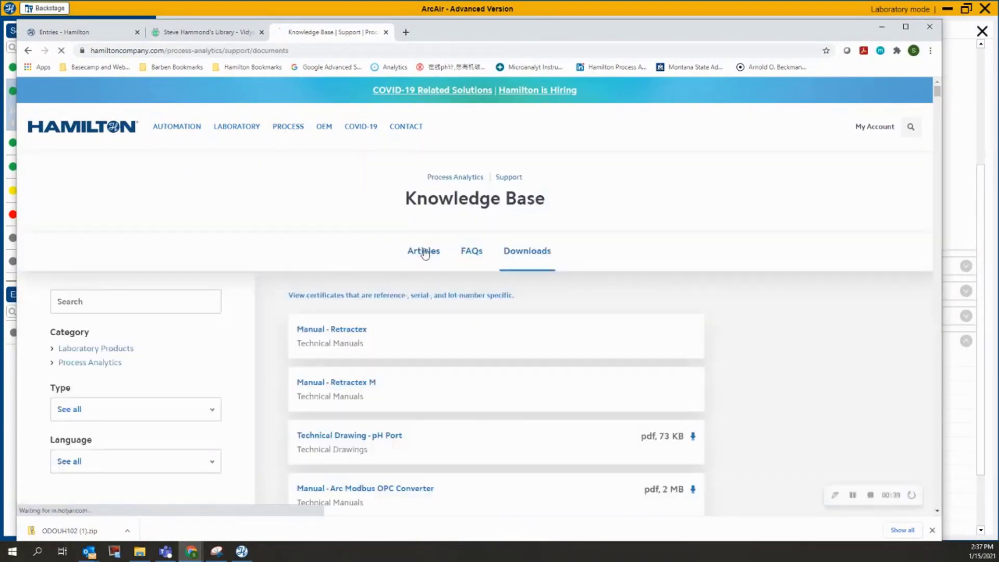
# Search the Knowledge Base articles for "Firm", open Firmware Updates for Arc Products and find the VisiFerm mA entry.
pyautogui.click(424, 251)
pyautogui.click(193, 300)
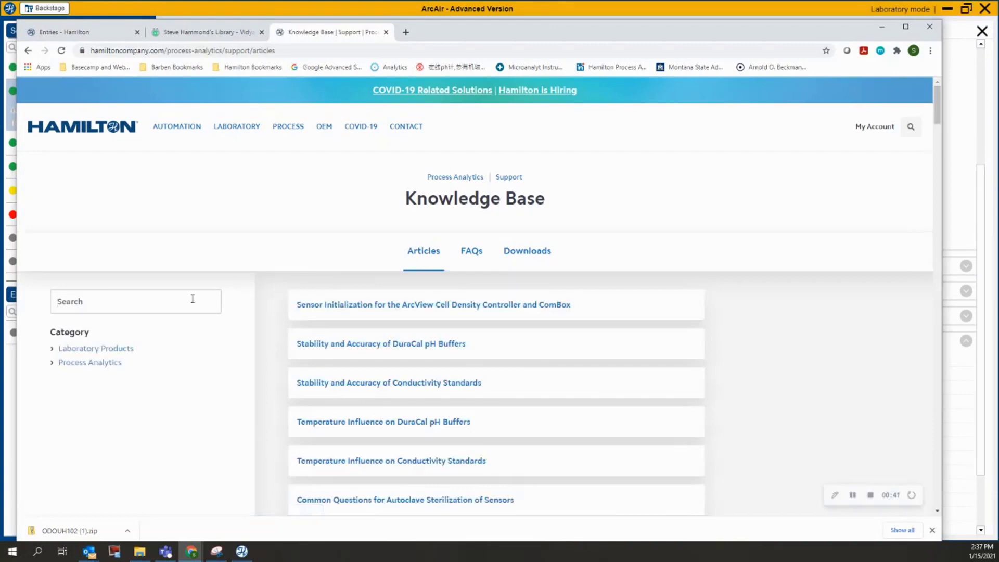
pyautogui.write('Firm')
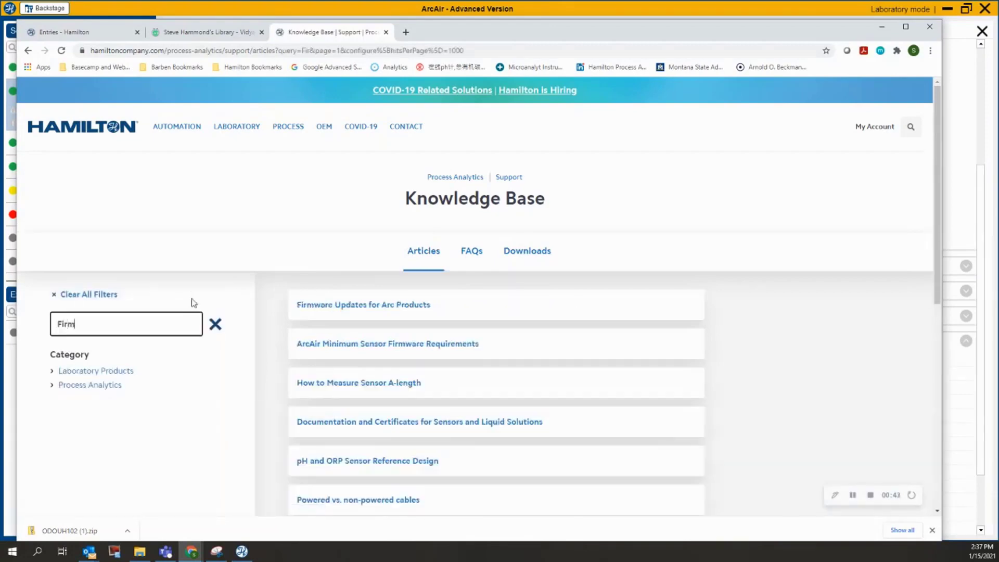
pyautogui.click(346, 306)
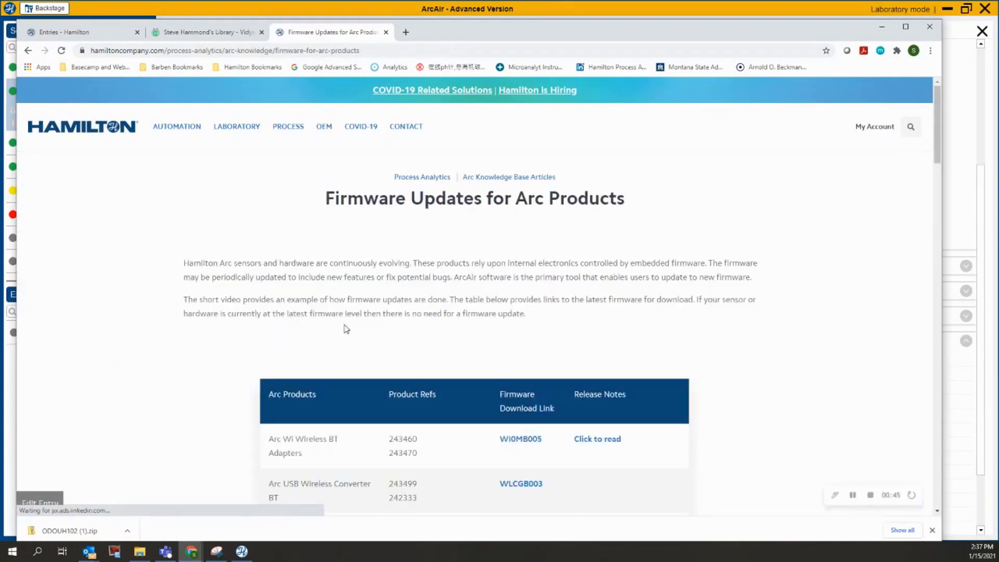
pyautogui.scroll(-15, 347, 328)
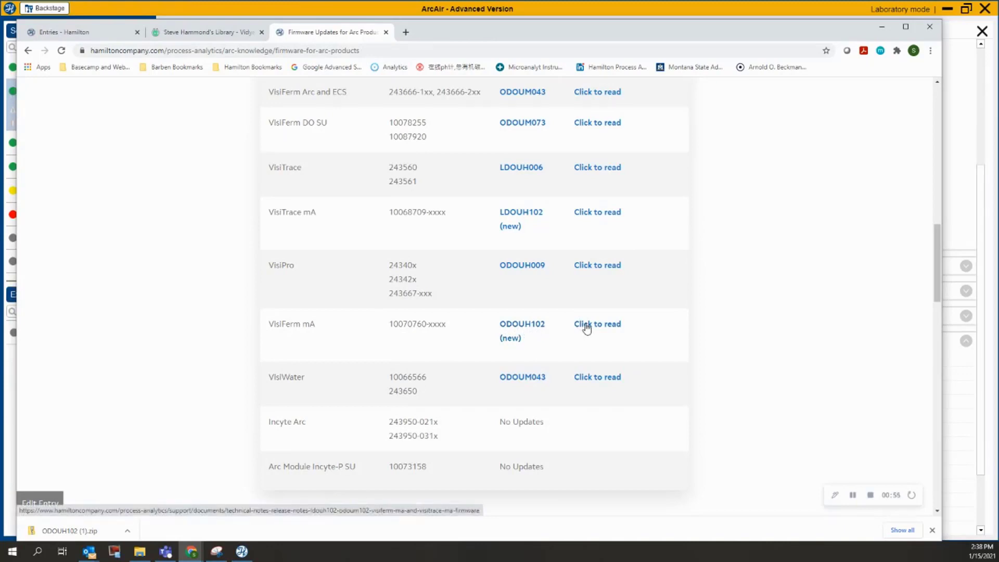
# Return to ArcAir and close the mA Control sensor to get back to the Sensor Dashboard.
pyautogui.click(879, 29)
pyautogui.scroll(3, 855, 162)
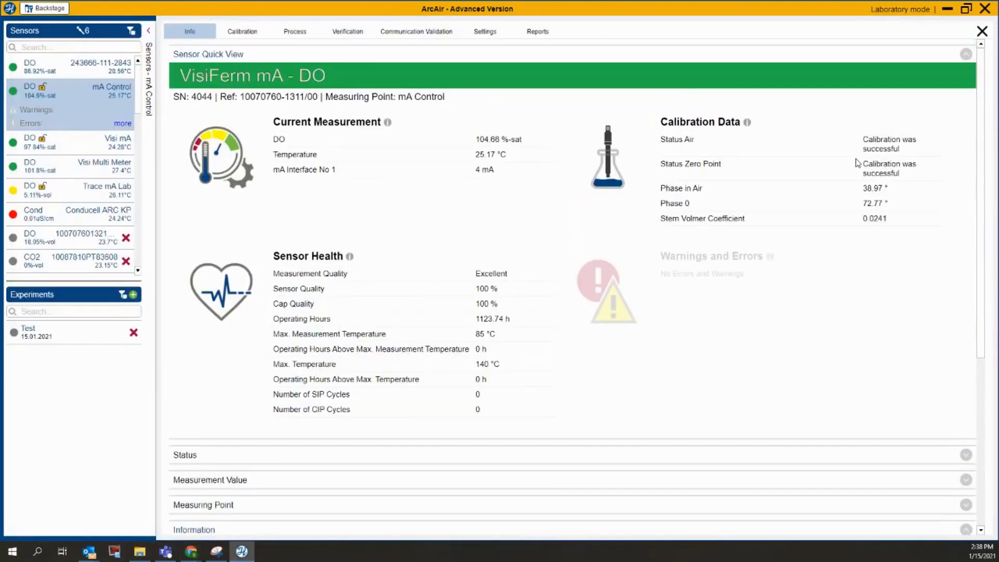
pyautogui.click(981, 32)
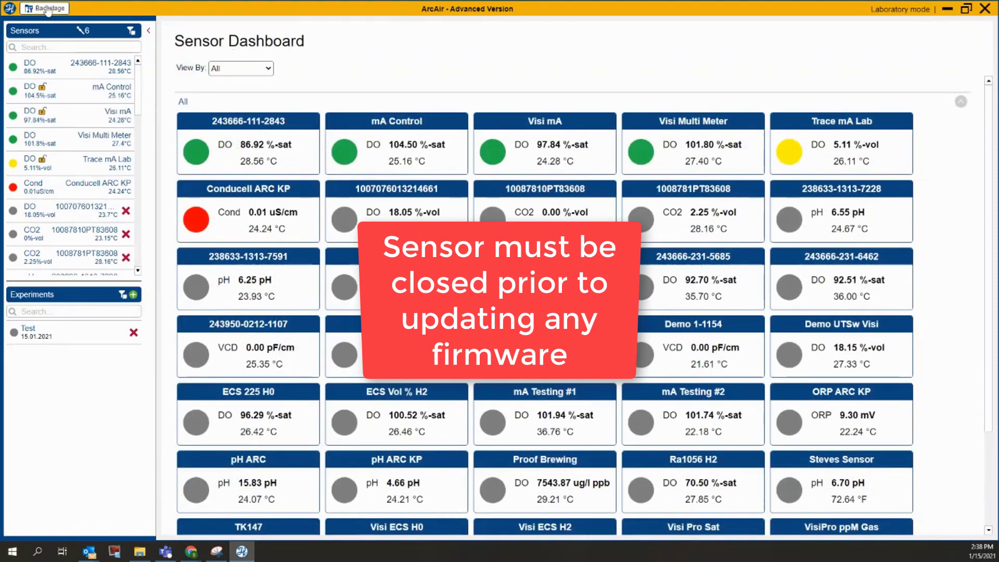
# Open the backstage firmware page for Arc Sensors and select mA Control as the sensor to update.
pyautogui.click(48, 9)
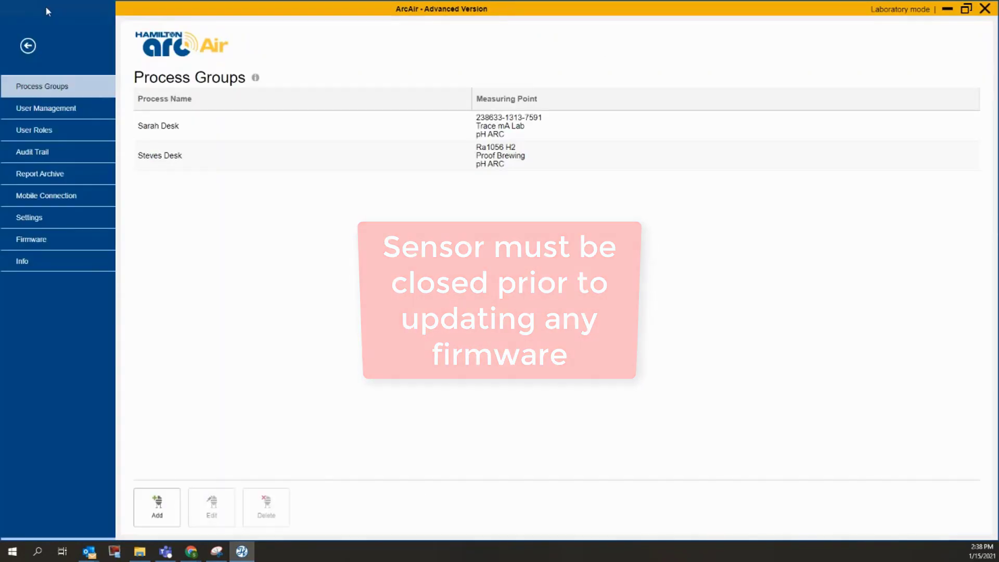
pyautogui.click(60, 239)
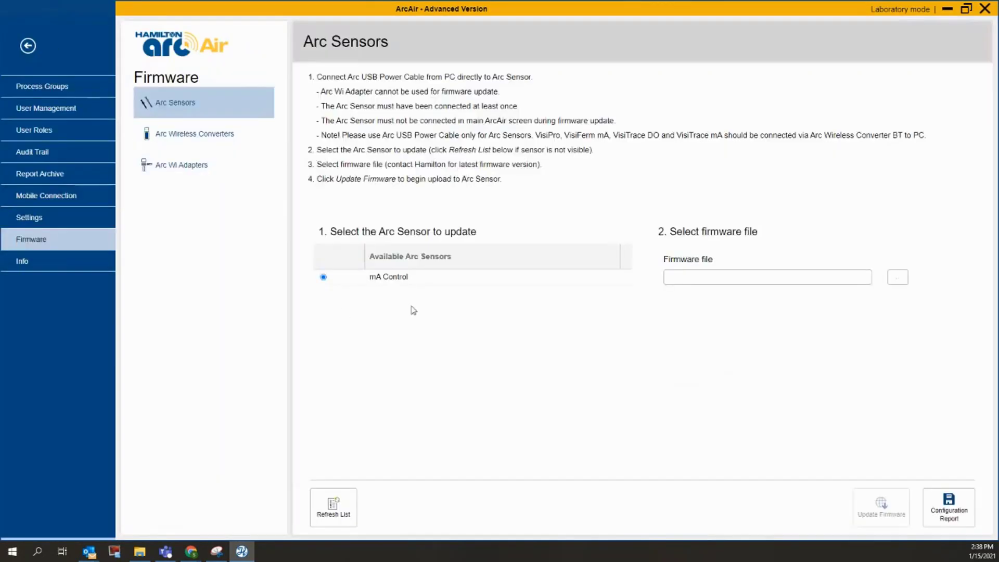
pyautogui.click(426, 281)
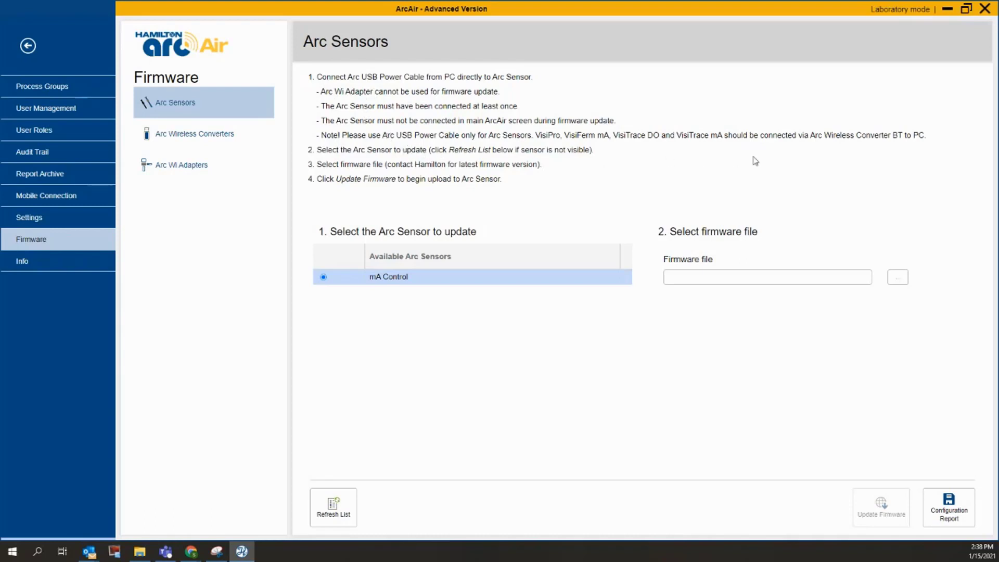
# Load the firmware file ODOUH102.hex from Downloads and update the mA Control sensor with it.
pyautogui.click(897, 277)
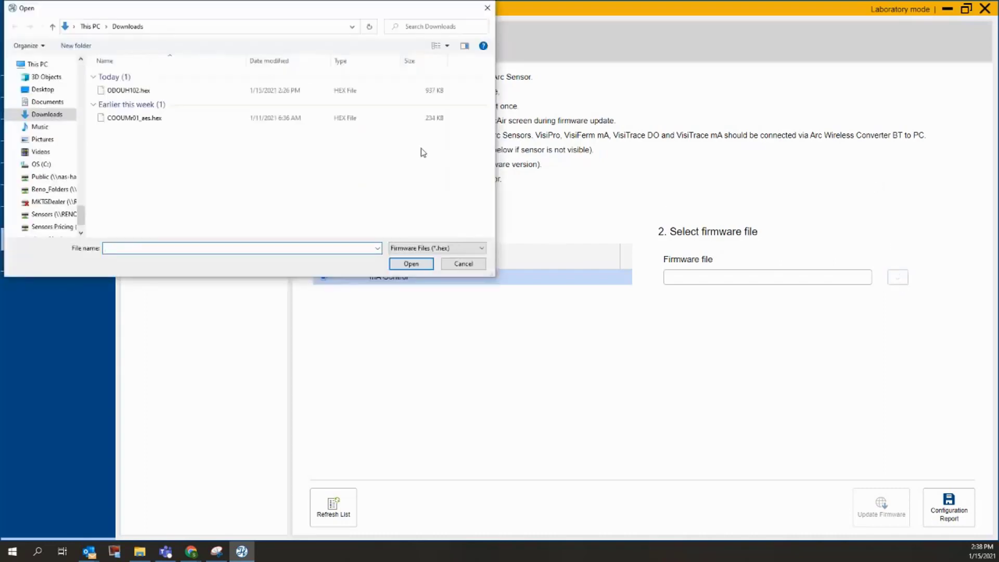
pyautogui.doubleClick(135, 91)
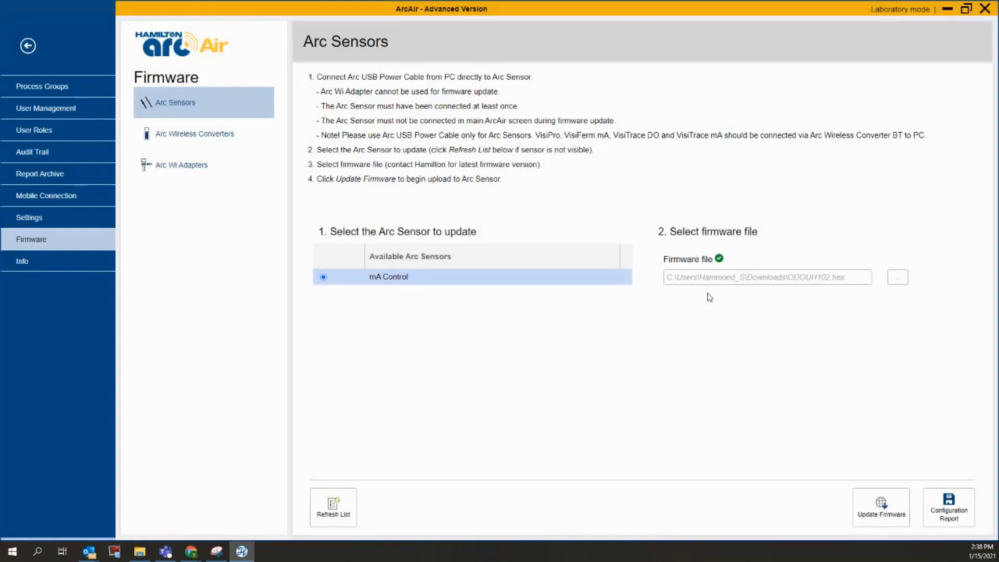
pyautogui.click(883, 510)
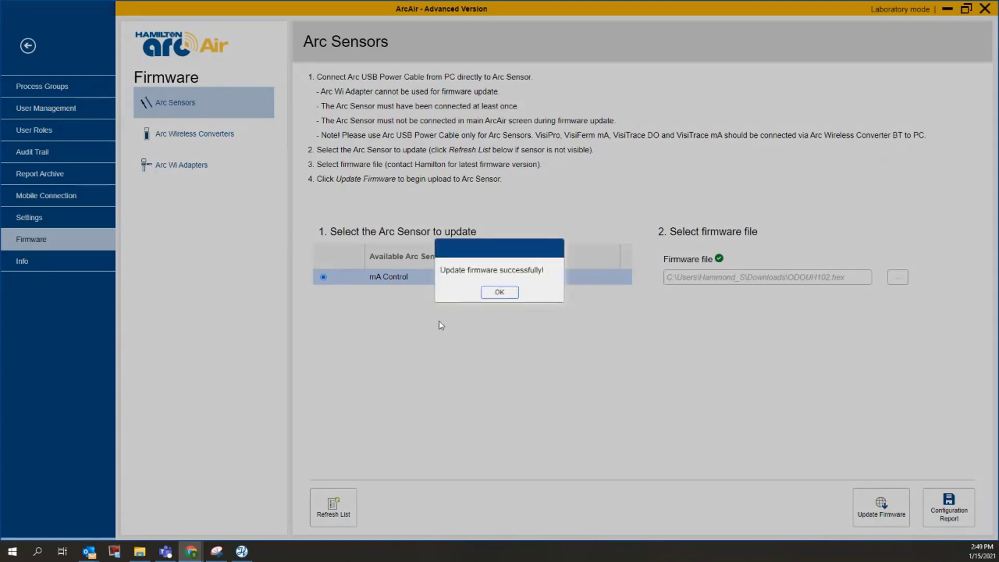
pyautogui.click(500, 292)
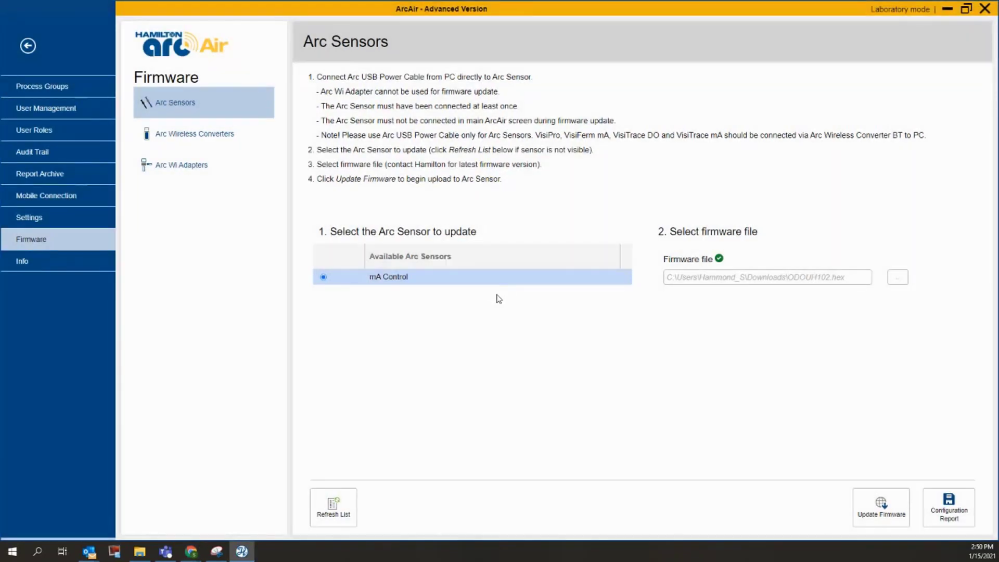
# Create a configuration report for the updated mA Control sensor and return to the Sensor Dashboard.
pyautogui.click(943, 508)
pyautogui.click(30, 46)
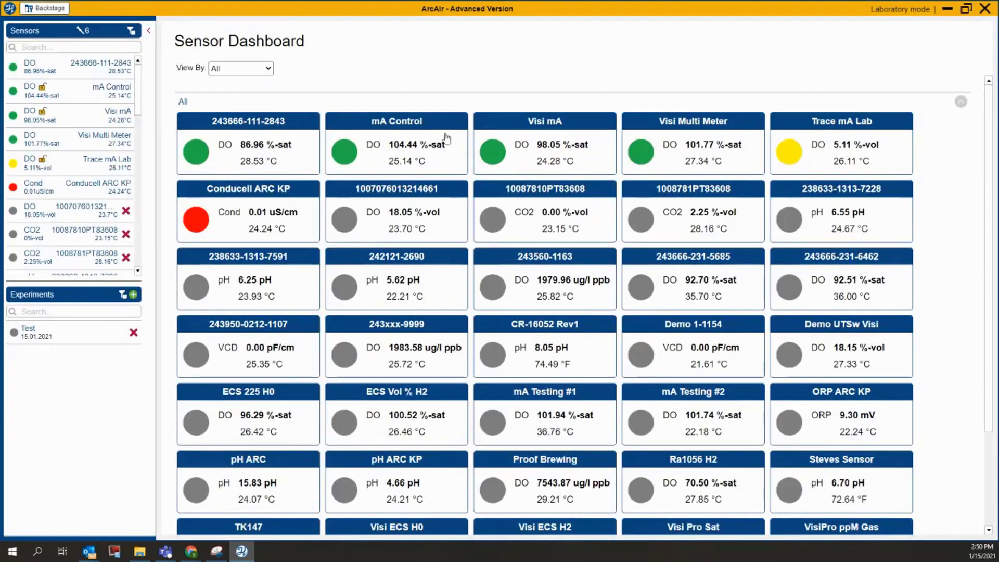
# Reopen the mA Control sensor and expand its Information section to verify the firmware version after the update.
pyautogui.click(402, 151)
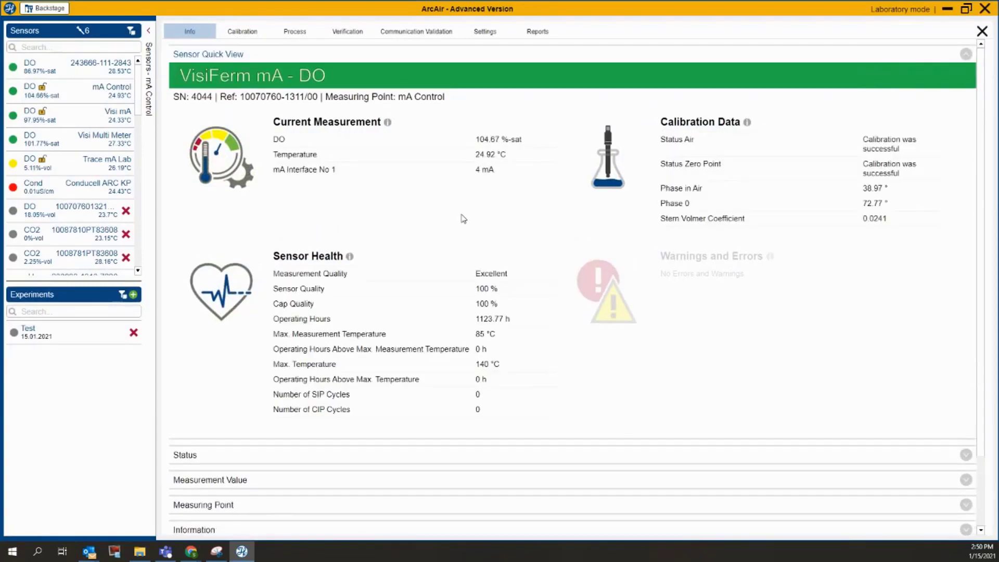
pyautogui.scroll(-3, 463, 218)
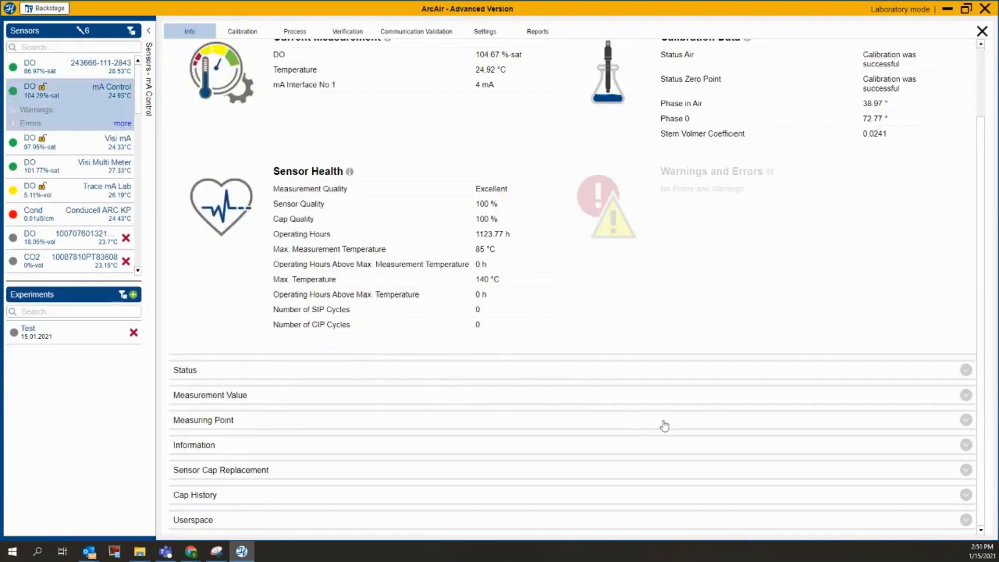
pyautogui.click(966, 446)
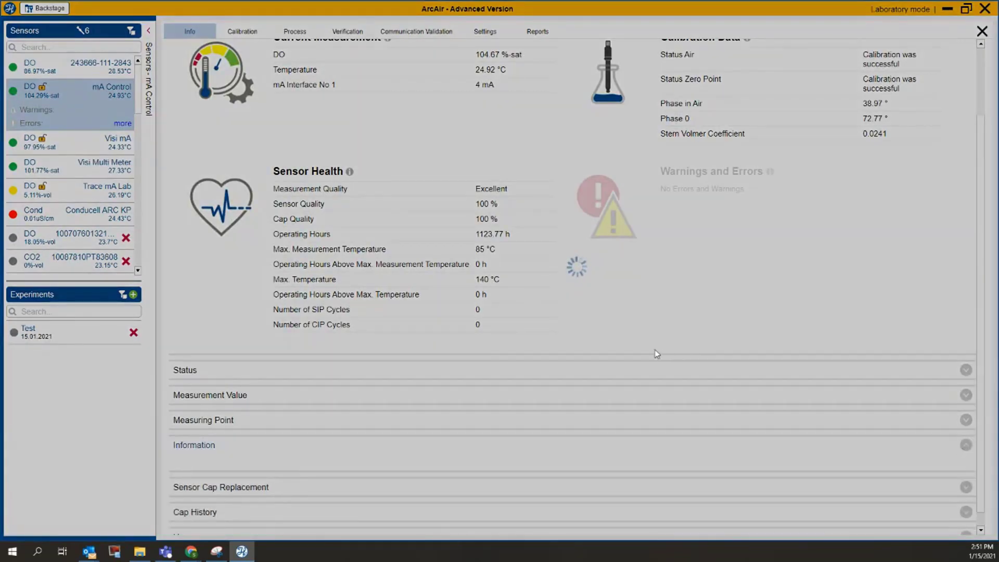
pyautogui.scroll(-2, 656, 354)
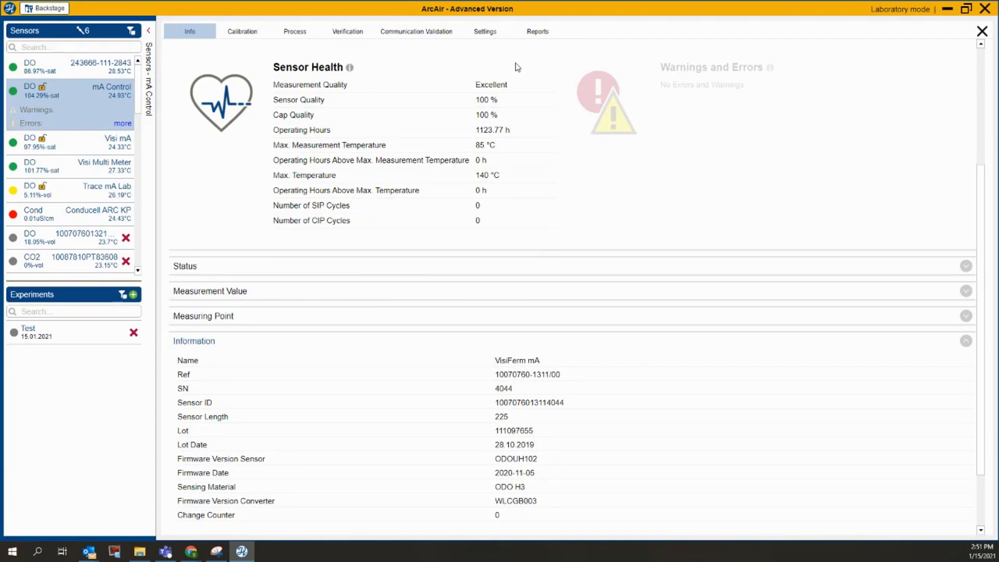
# Open the Configuration report from the mA Control sensor's reports, review its pages and close the viewer.
pyautogui.click(534, 33)
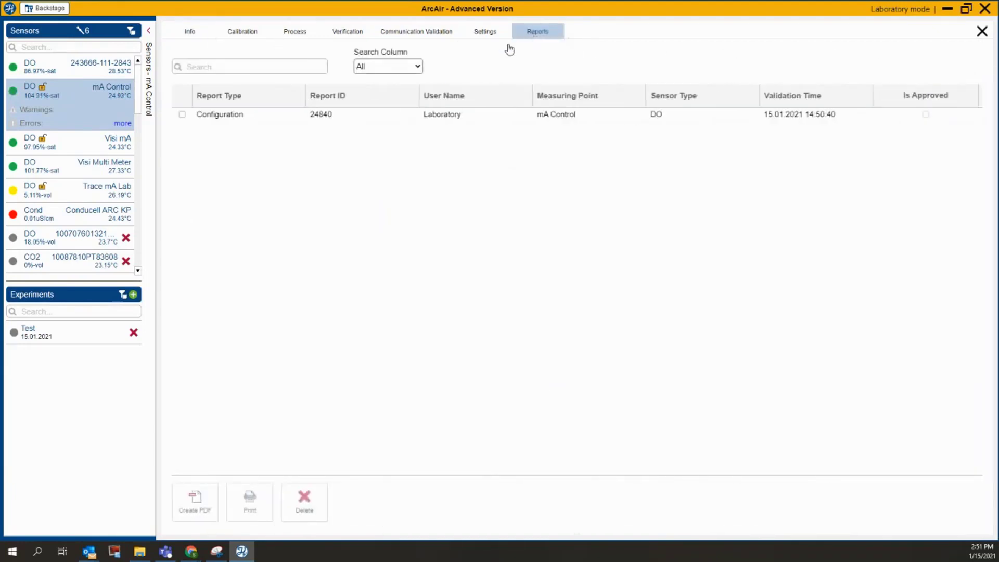
pyautogui.click(221, 118)
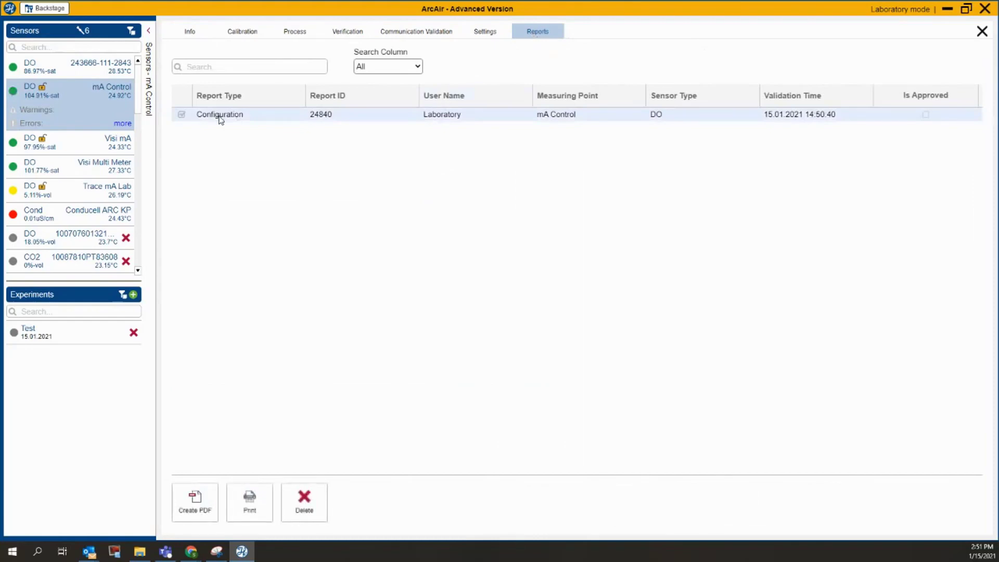
pyautogui.click(221, 119)
pyautogui.doubleClick(221, 116)
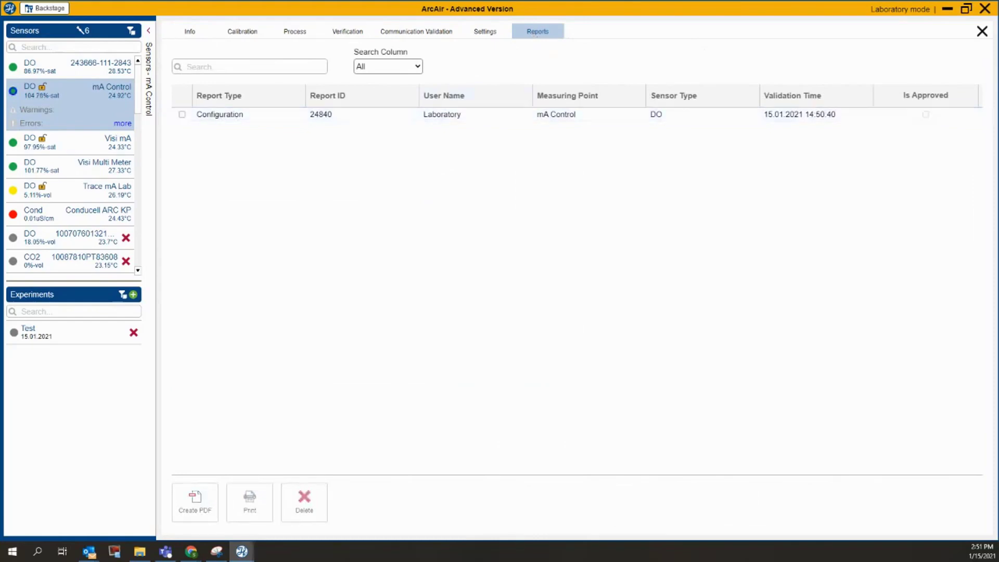
pyautogui.scroll(-5, 338, 313)
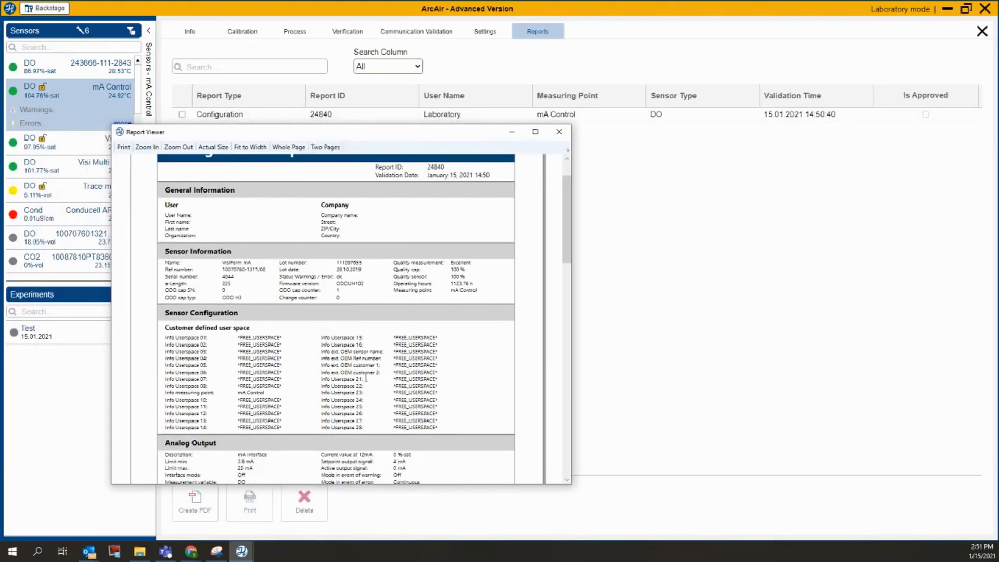
pyautogui.scroll(-3, 367, 383)
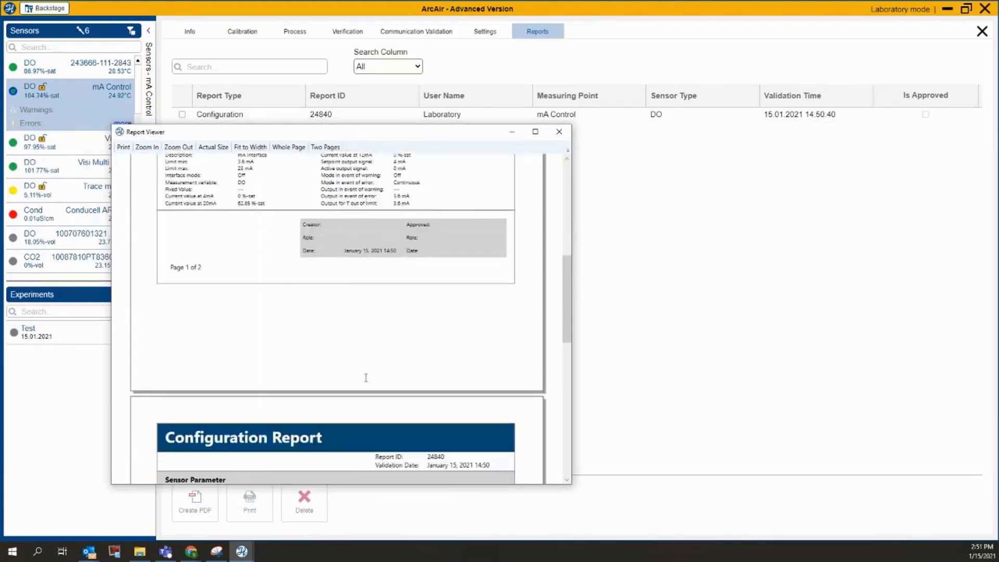
pyautogui.scroll(8, 367, 375)
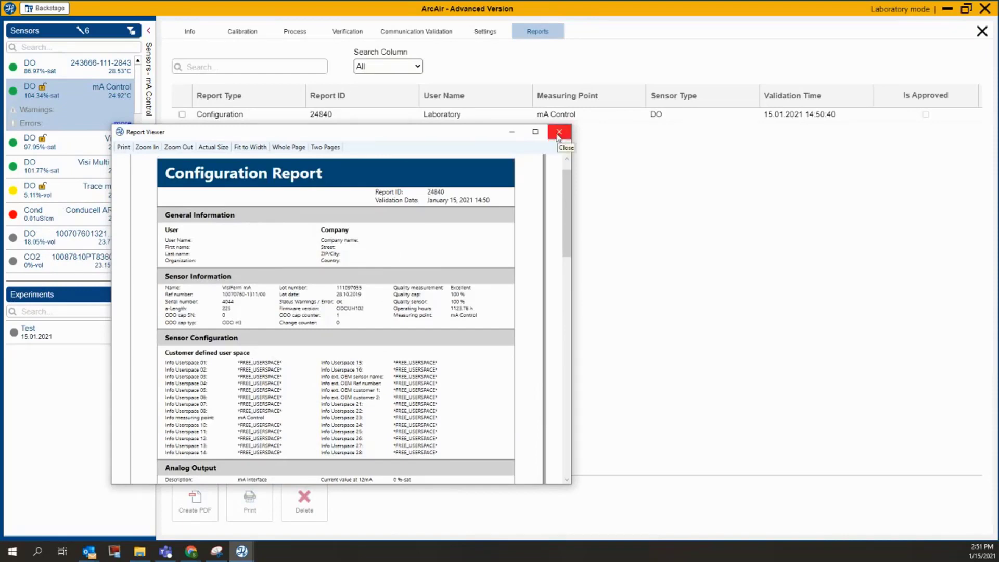
pyautogui.click(558, 133)
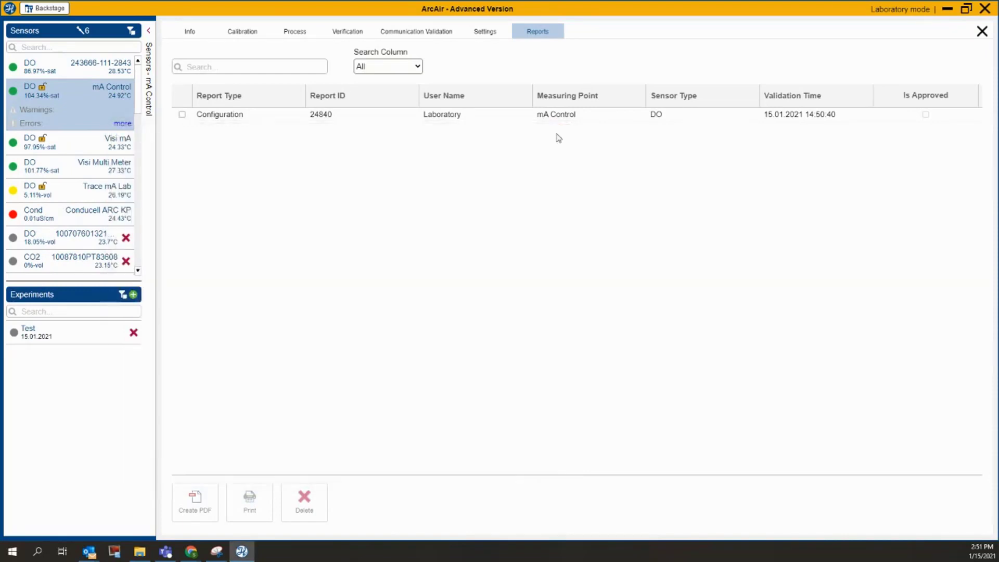